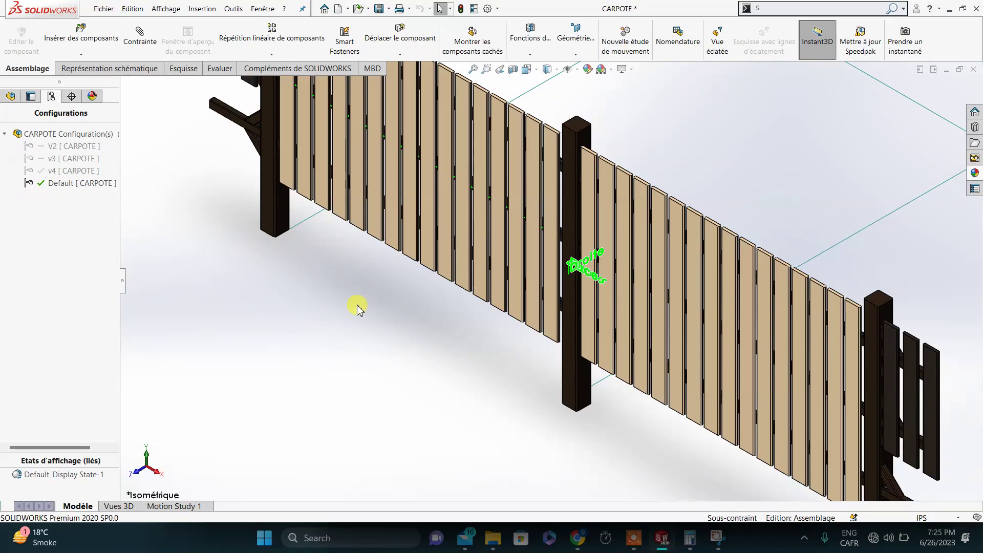
Preview the S shortcut bar over the fence model, with and without a plank selected.
{"action": "key", "text": "s"}
{"action": "key", "text": "s"}
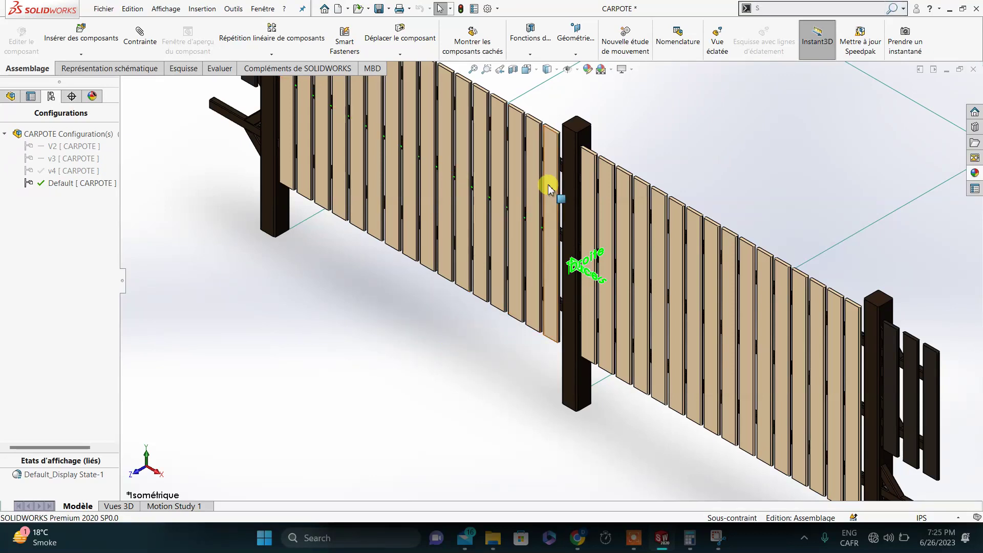
{"action": "left_click", "coordinate": [552, 167]}
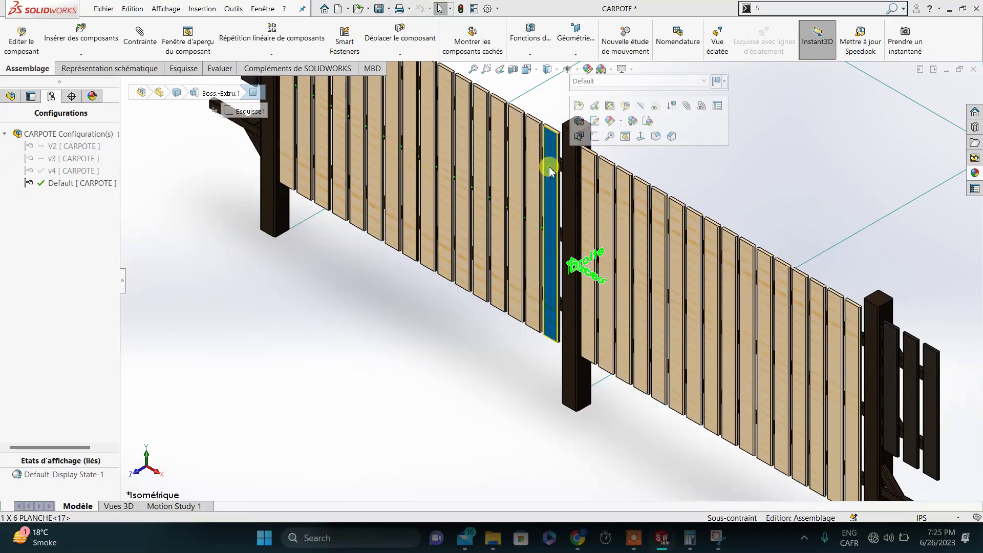
{"action": "key", "text": "s"}
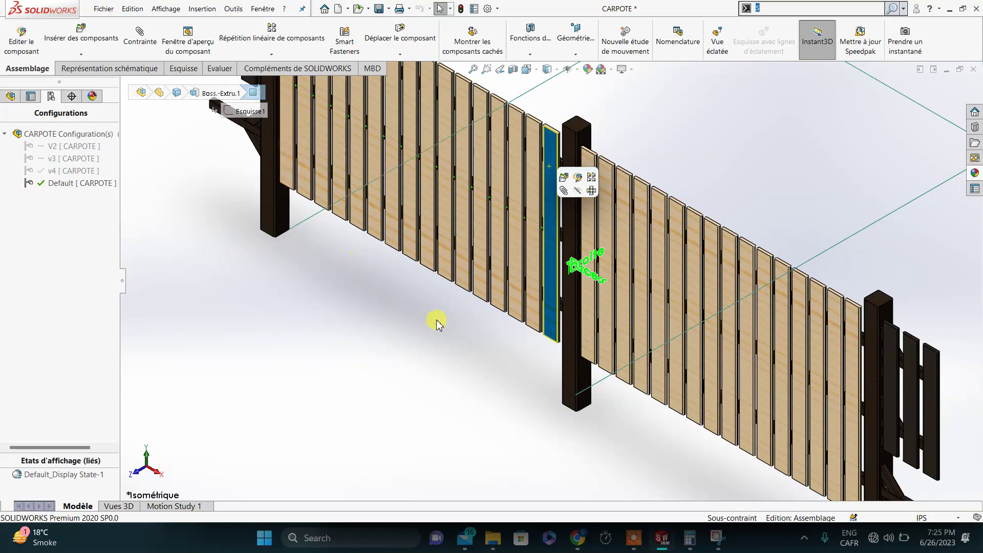
{"action": "left_click", "coordinate": [450, 313]}
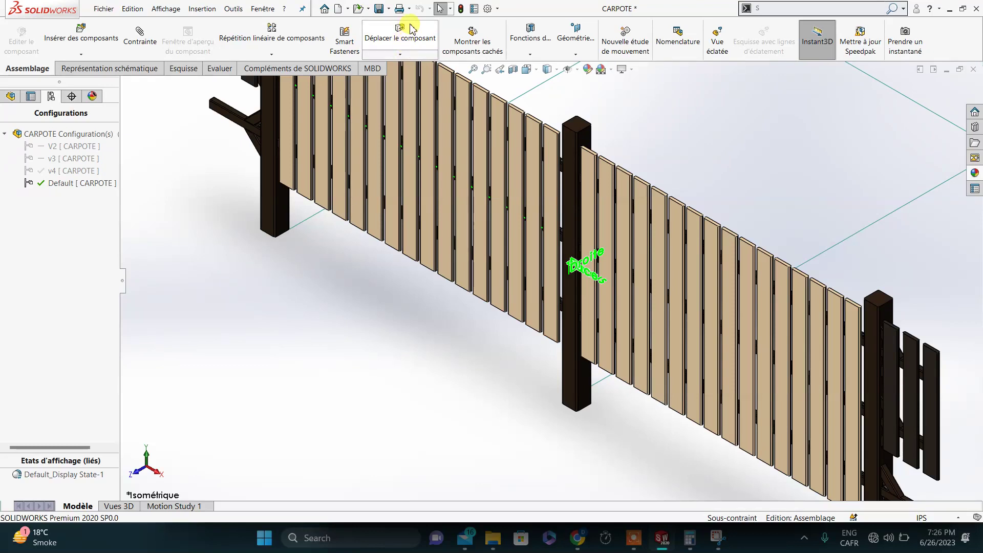
In Personnaliser's Barre de raccourcis tab, choose the assembly bar and list Assemblage commands.
{"action": "left_click", "coordinate": [497, 10]}
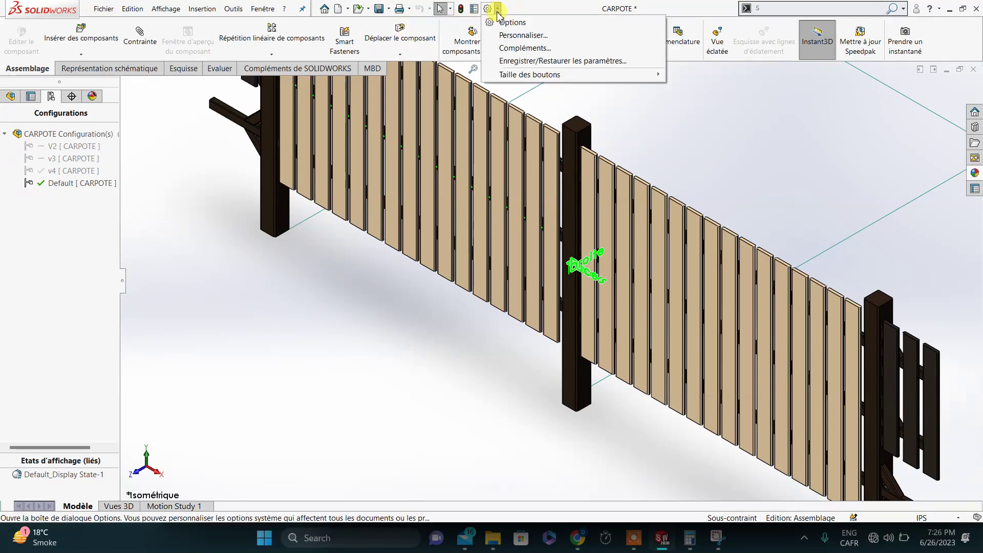
{"action": "left_click", "coordinate": [512, 35]}
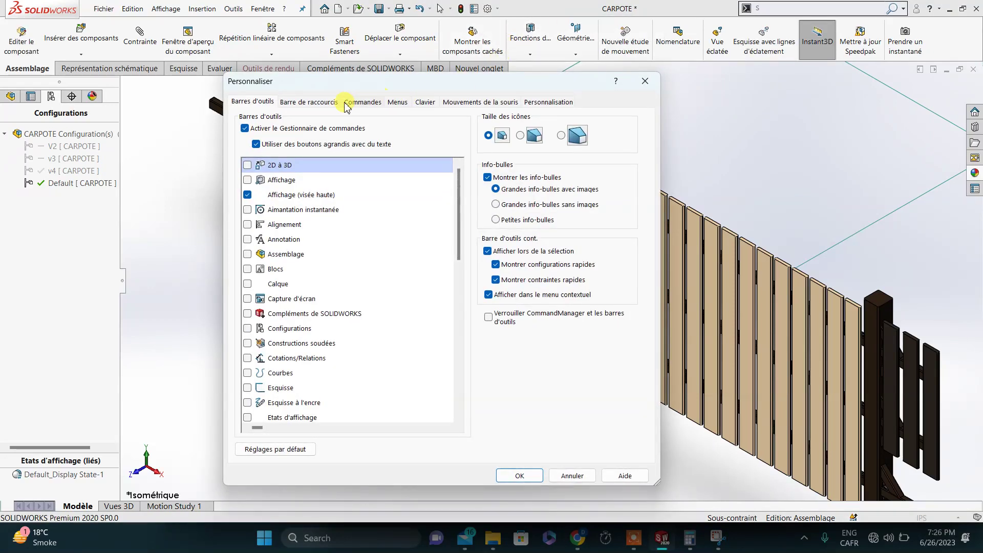
{"action": "left_click", "coordinate": [328, 103]}
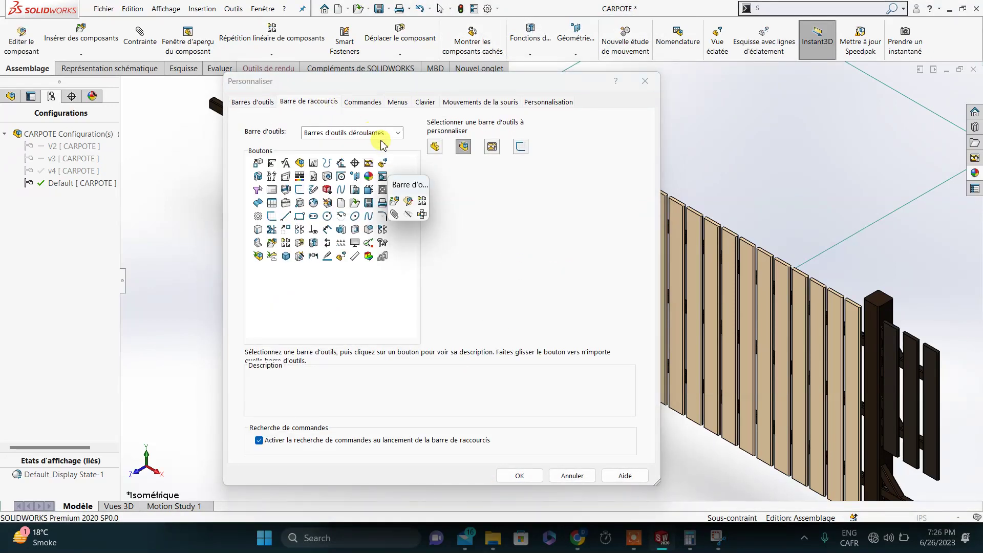
{"action": "left_click", "coordinate": [434, 147]}
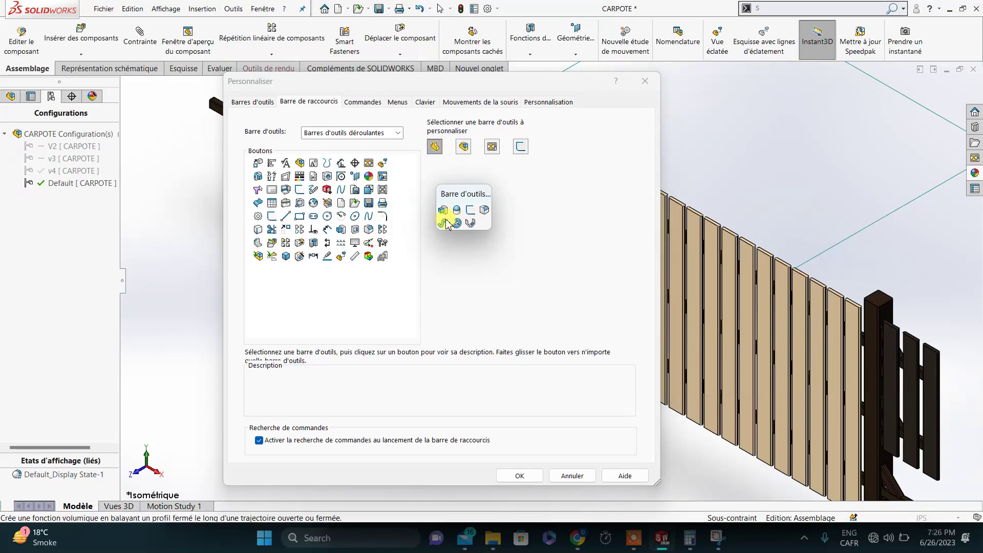
{"action": "left_click", "coordinate": [463, 147]}
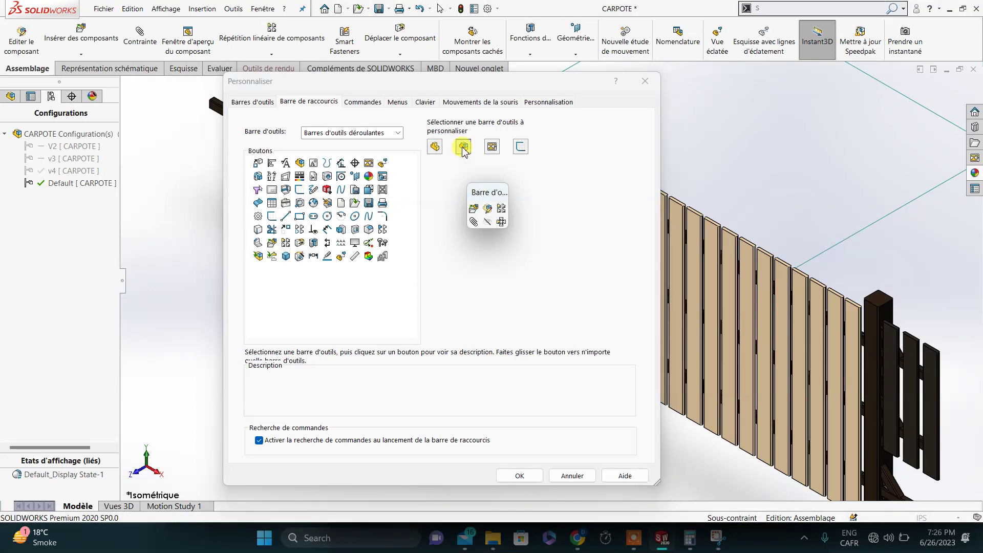
{"action": "left_click", "coordinate": [520, 149]}
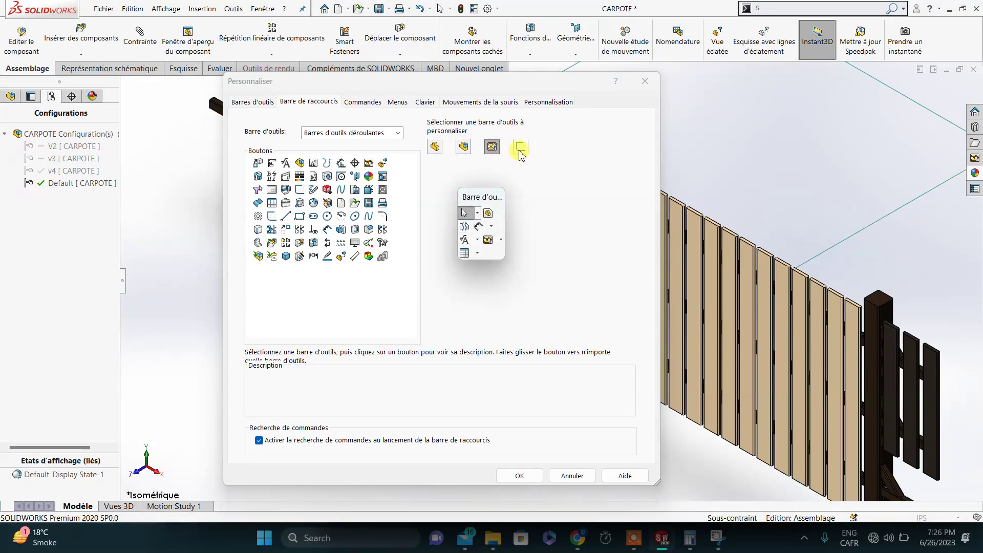
{"action": "left_click", "coordinate": [462, 149]}
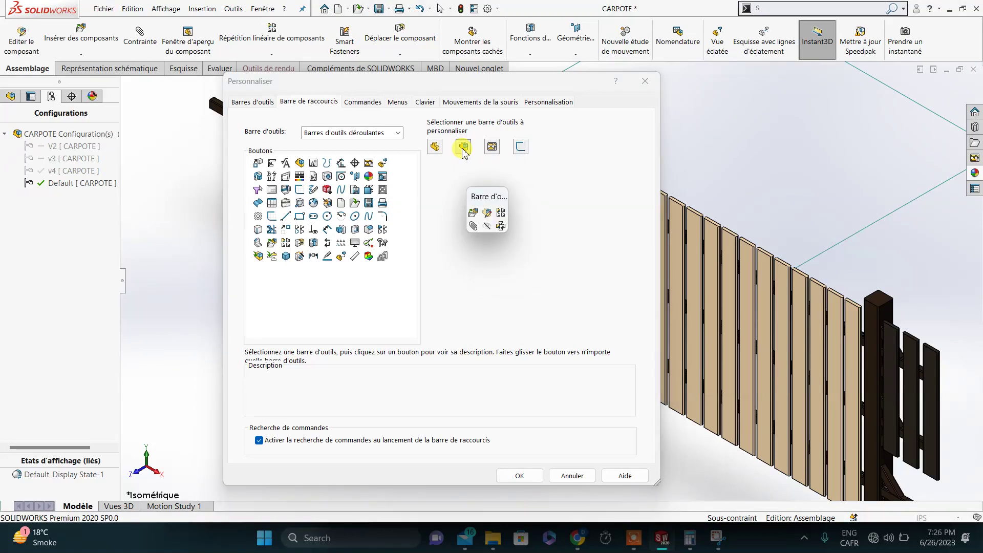
{"action": "left_click", "coordinate": [402, 135]}
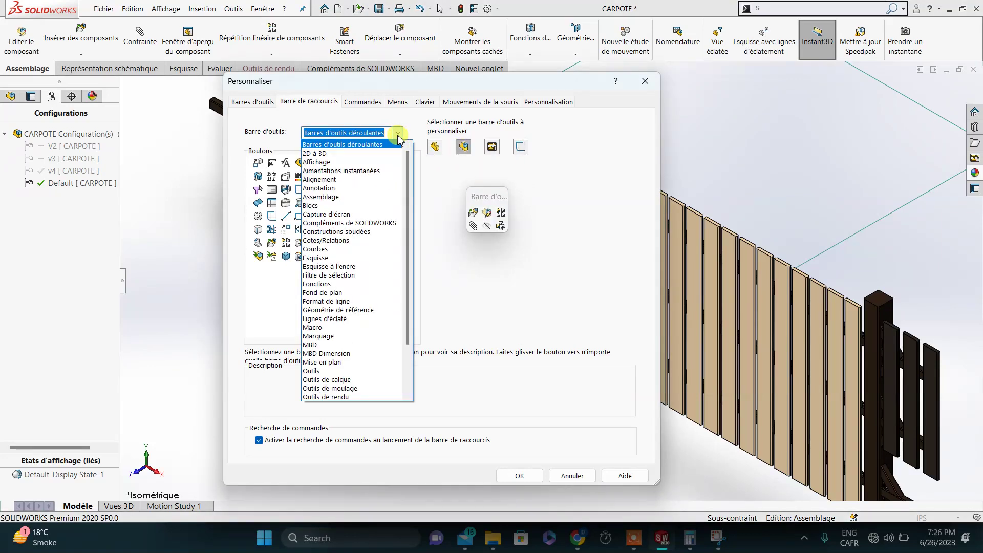
{"action": "left_click", "coordinate": [355, 199]}
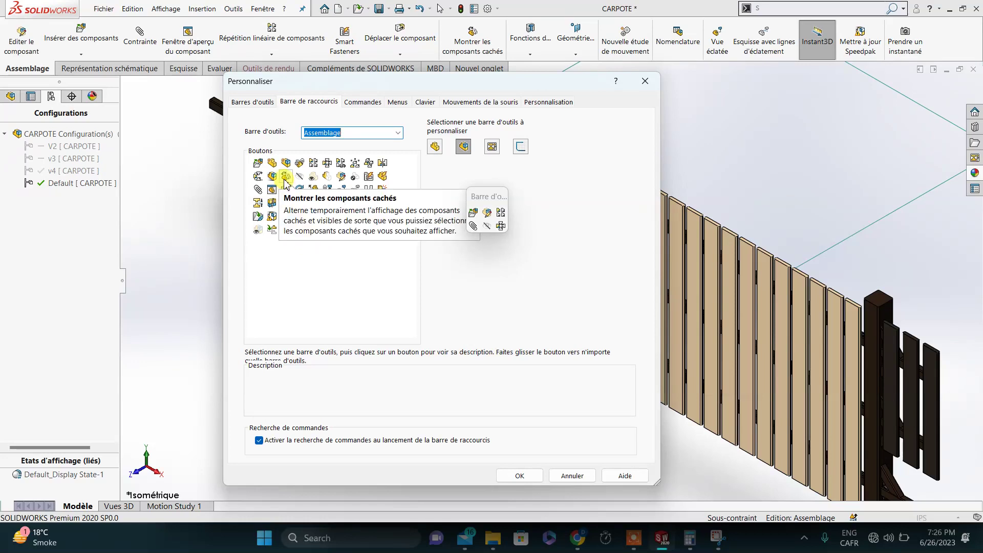
Put Montrer les composants cachés on the assembly shortcut bar, apply, and show it with S.
{"action": "left_click_drag", "start_coordinate": [284, 181], "coordinate": [487, 229]}
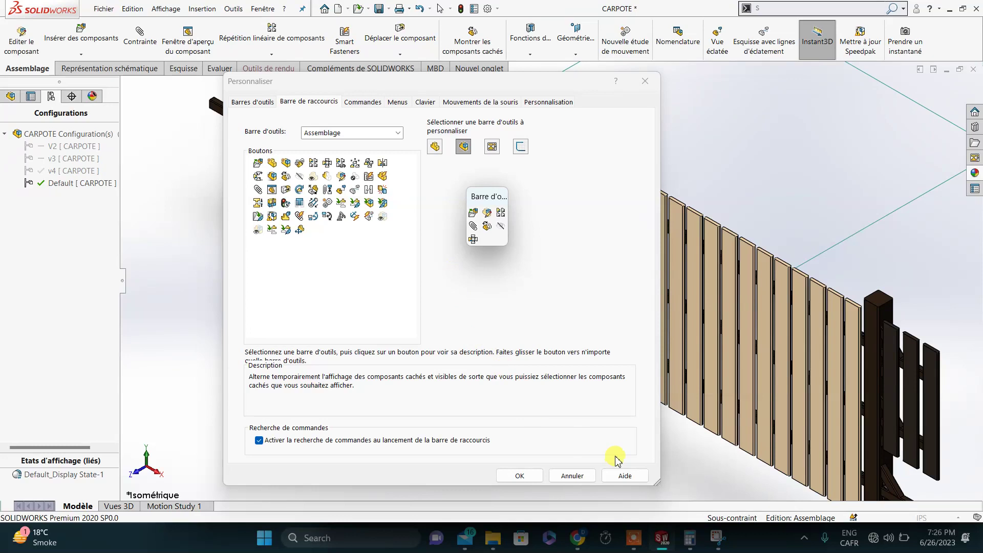
{"action": "left_click", "coordinate": [397, 134]}
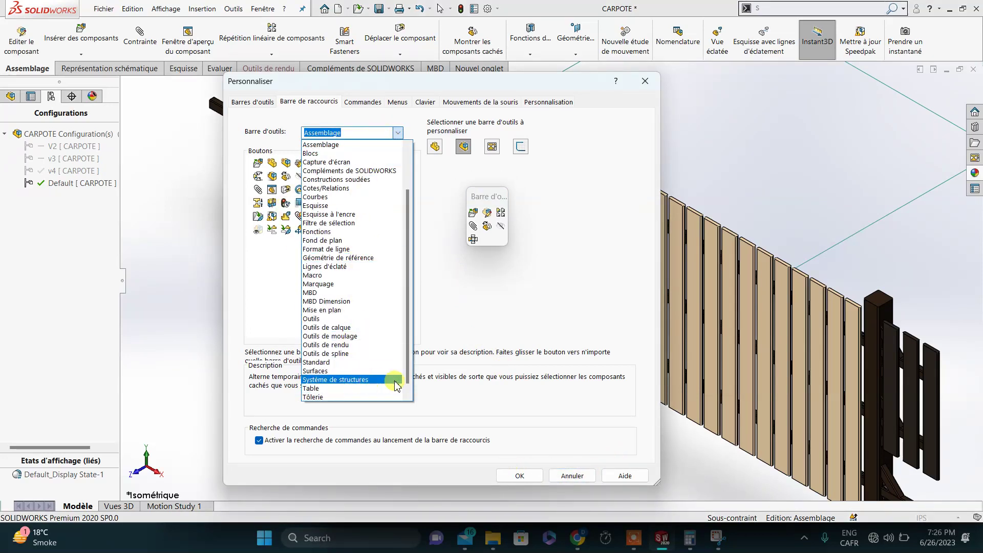
{"action": "left_click", "coordinate": [438, 305]}
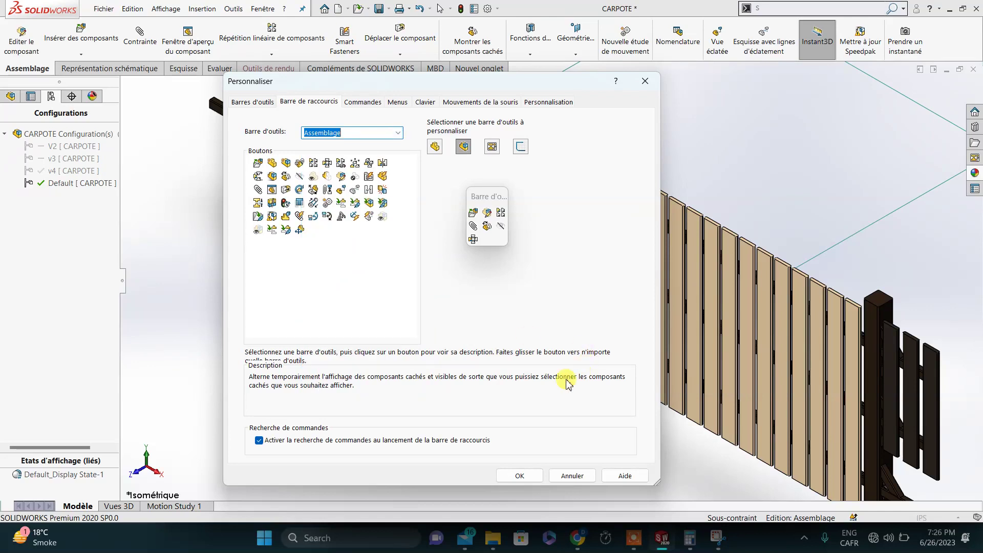
{"action": "left_click", "coordinate": [520, 475]}
{"action": "key", "text": "s"}
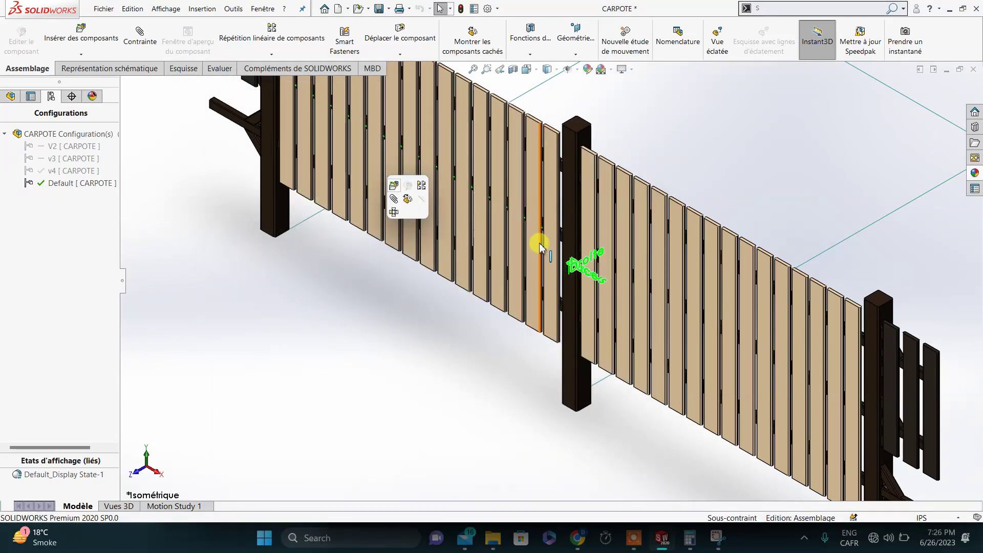
{"action": "left_click", "coordinate": [550, 248]}
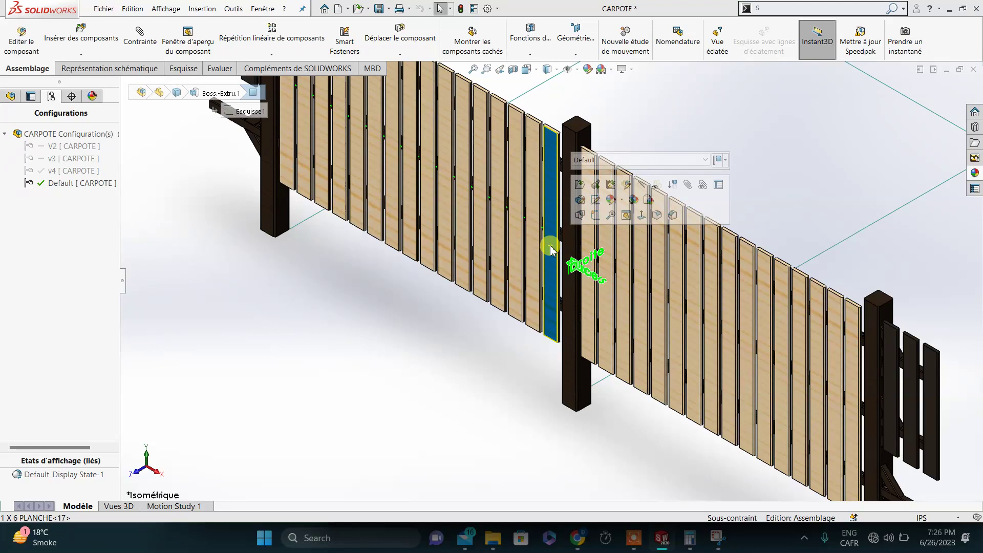
{"action": "left_click", "coordinate": [578, 277]}
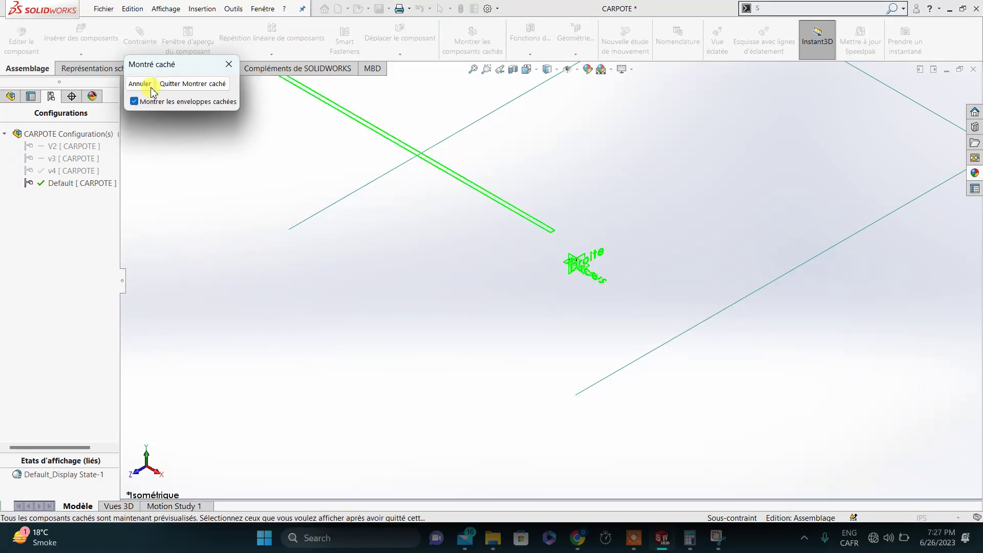
{"action": "left_click", "coordinate": [187, 84]}
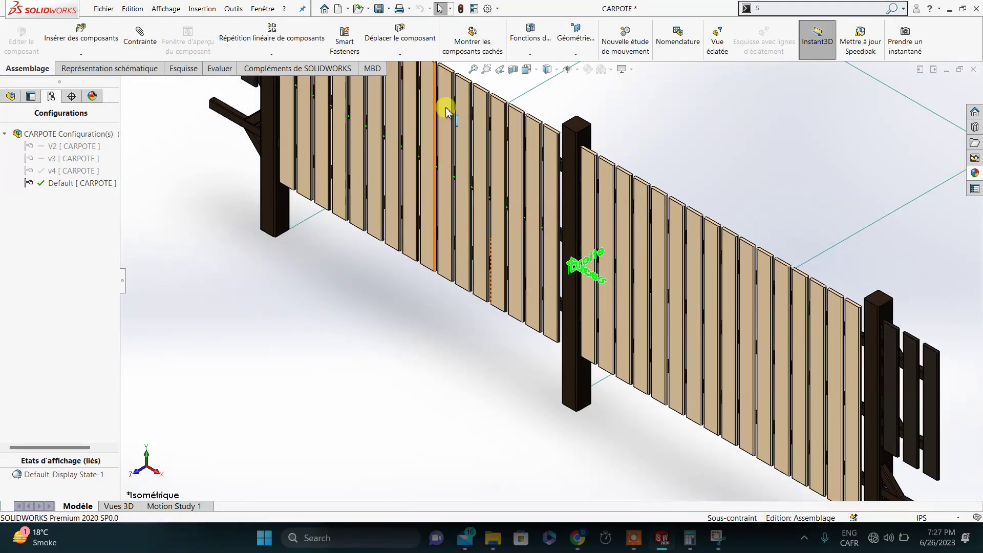
Search the Clavier shortcut list in Personnaliser for 'intel'.
{"action": "left_click", "coordinate": [498, 9]}
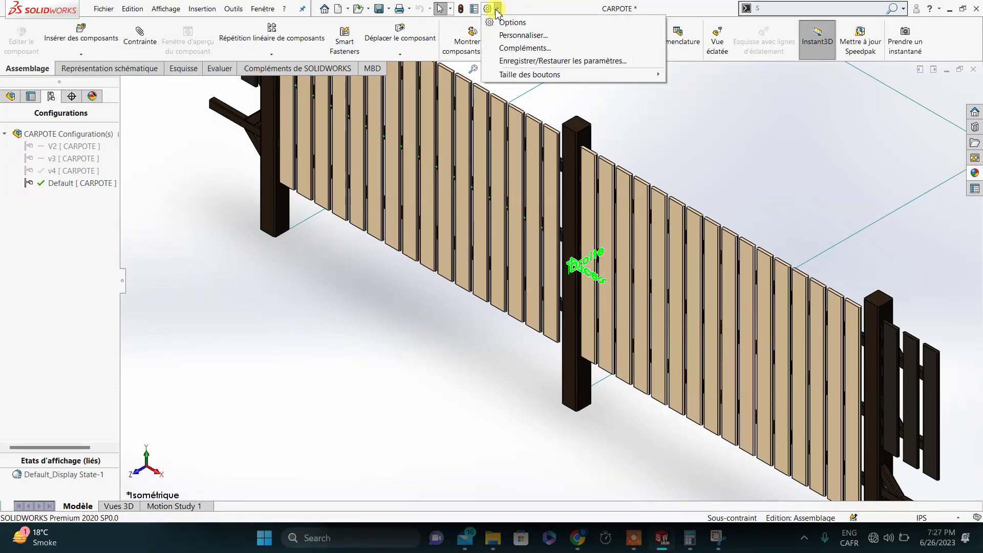
{"action": "left_click", "coordinate": [514, 38]}
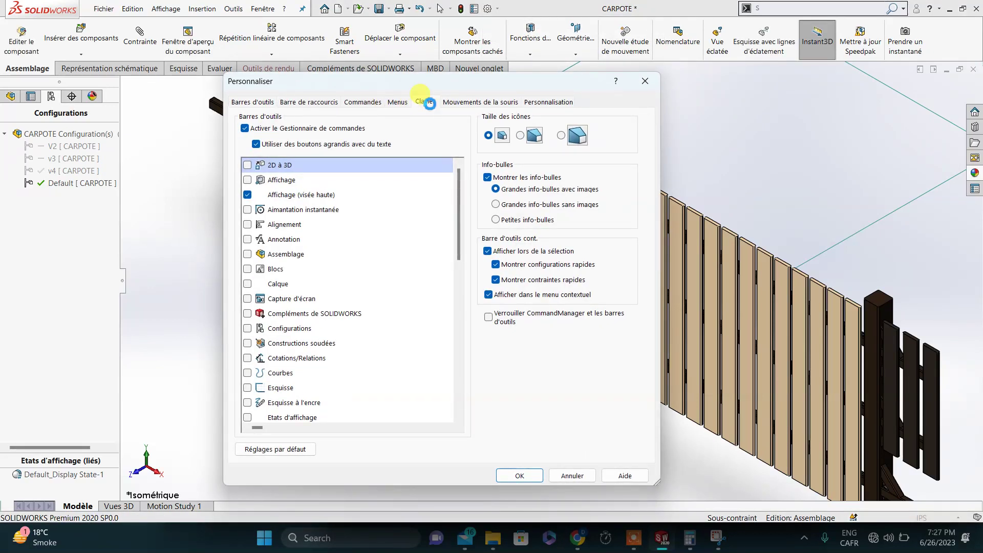
{"action": "left_click", "coordinate": [424, 102]}
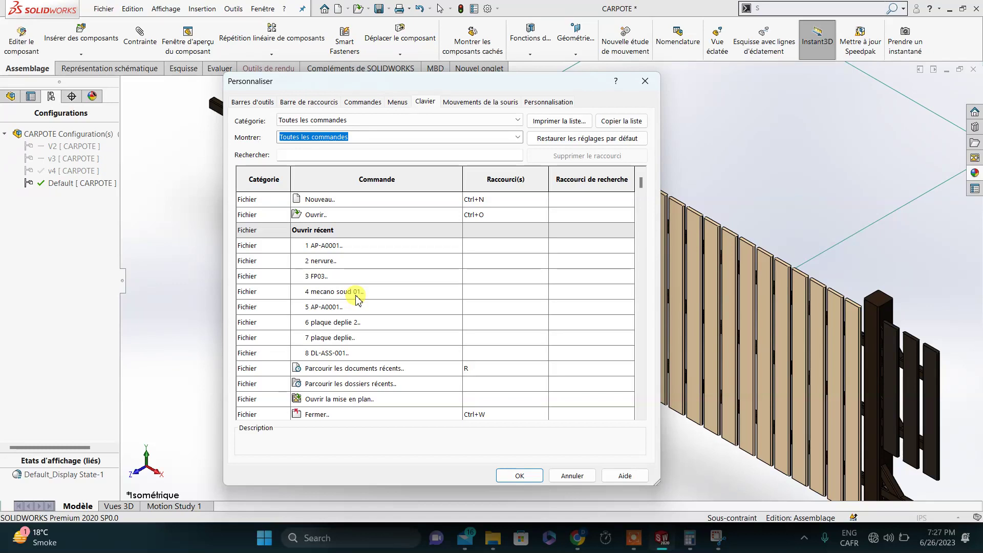
{"action": "scroll", "coordinate": [363, 291], "scroll_direction": "down", "scroll_amount": 5}
{"action": "scroll", "coordinate": [358, 231], "scroll_direction": "up", "scroll_amount": 5}
{"action": "left_click", "coordinate": [338, 154]}
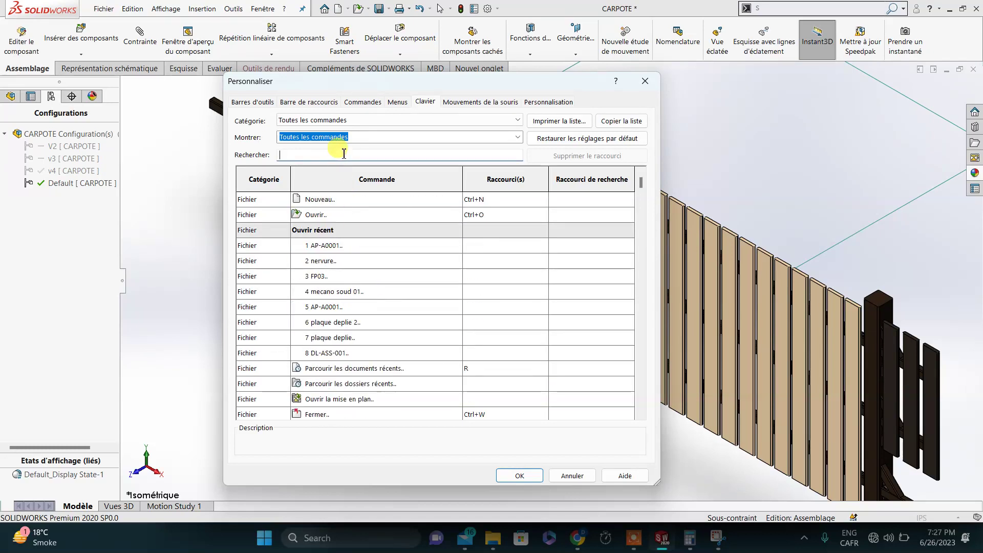
{"action": "type", "text": "in"}
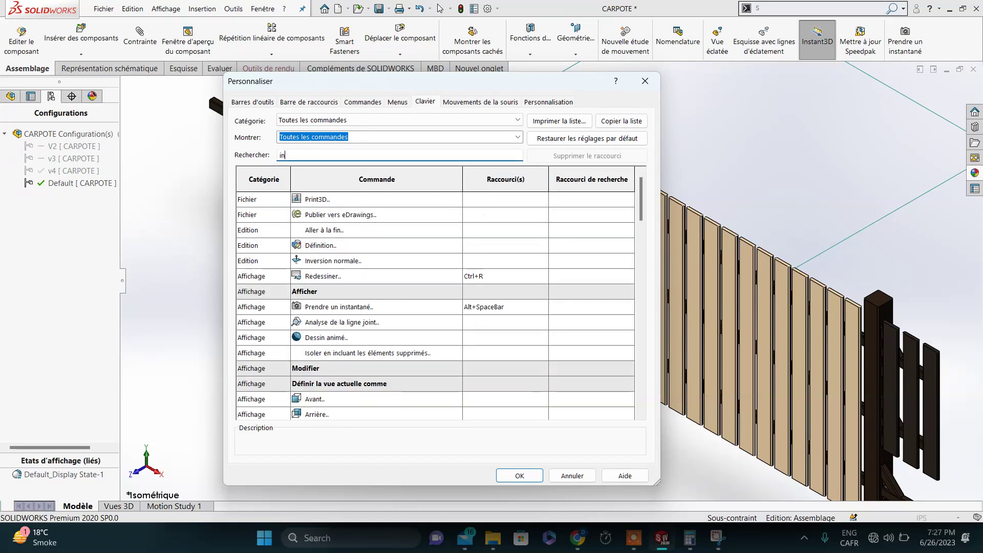
{"action": "type", "text": "tel"}
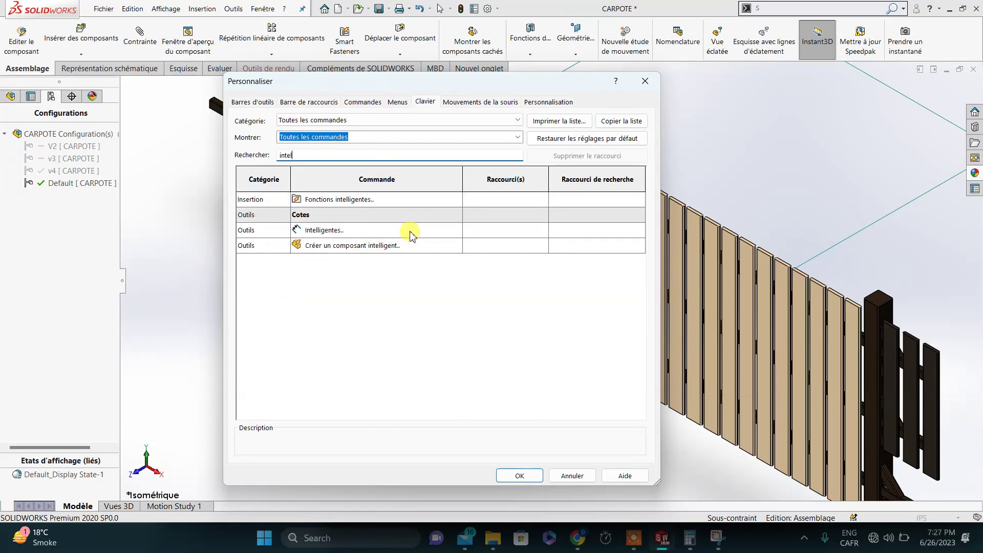
Assign D to Cotation intelligente, replacing its previous assignment, then clear the search.
{"action": "left_click", "coordinate": [484, 231]}
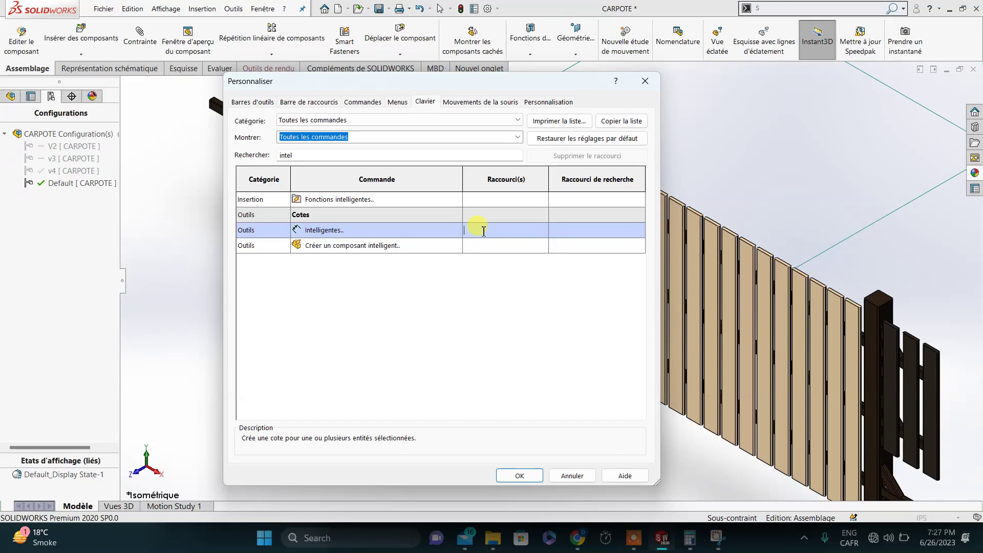
{"action": "key", "text": "d"}
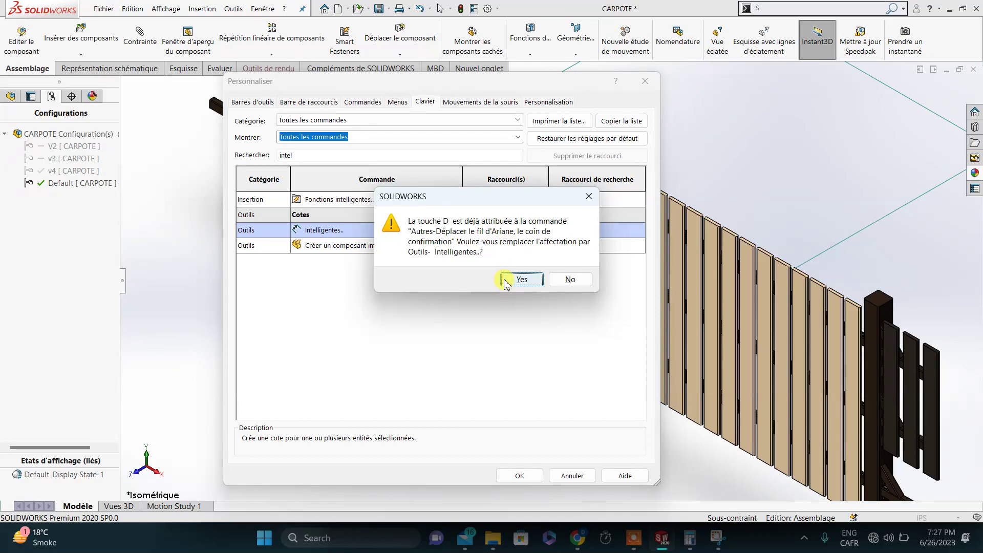
{"action": "left_click", "coordinate": [520, 279]}
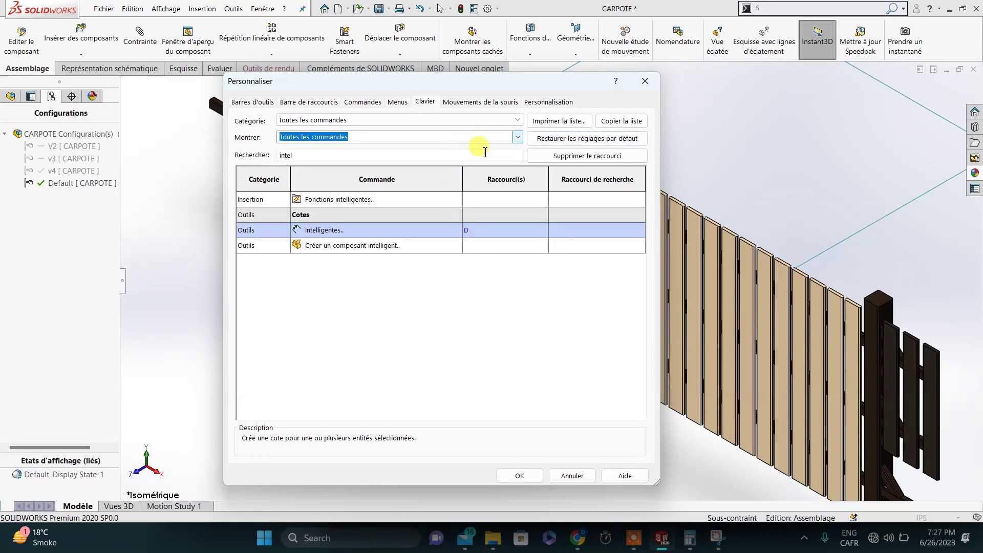
{"action": "double_click", "coordinate": [457, 154]}
{"action": "key", "text": "BackSpace"}
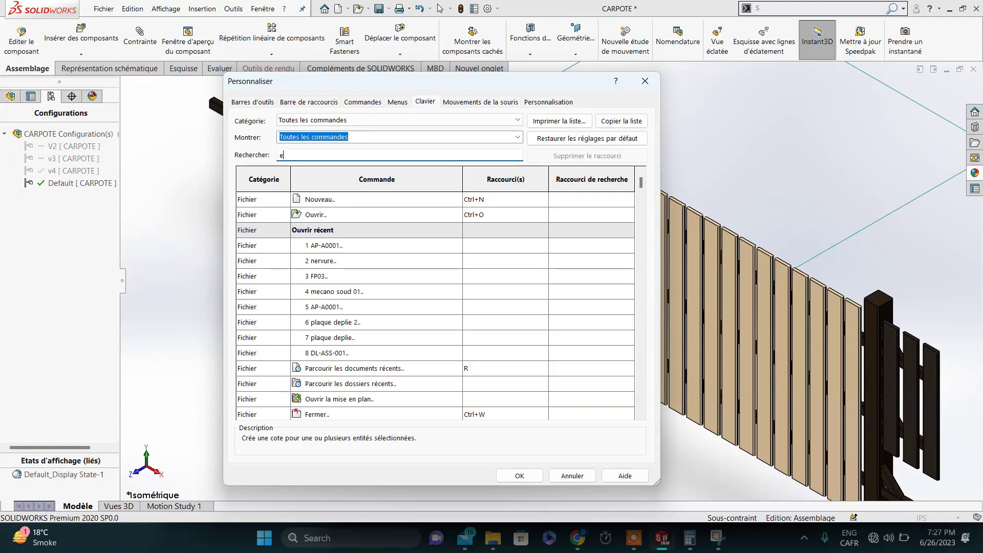
Search 'esquis', select the Esquisse toolbar row, then view the Mouvements de la souris settings.
{"action": "type", "text": "squis"}
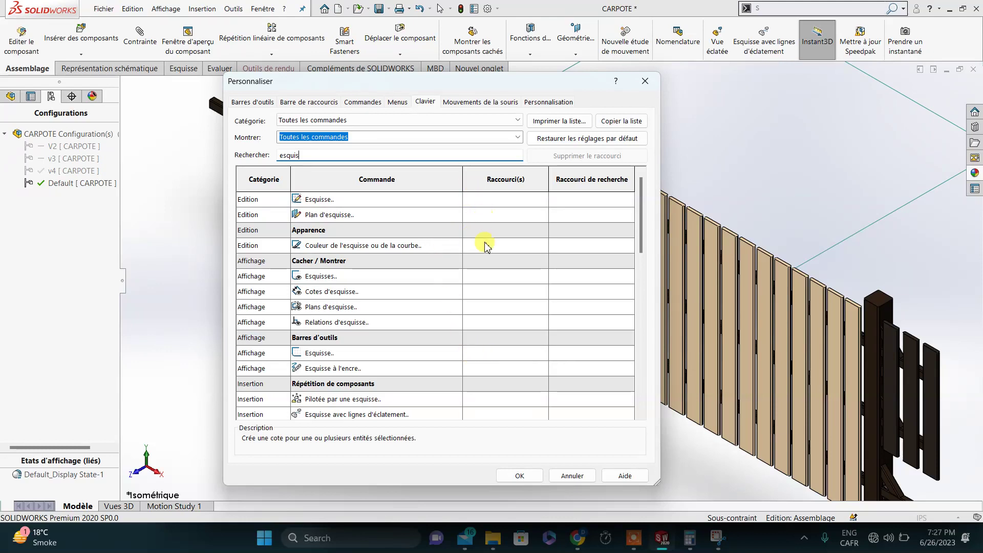
{"action": "left_click", "coordinate": [484, 353]}
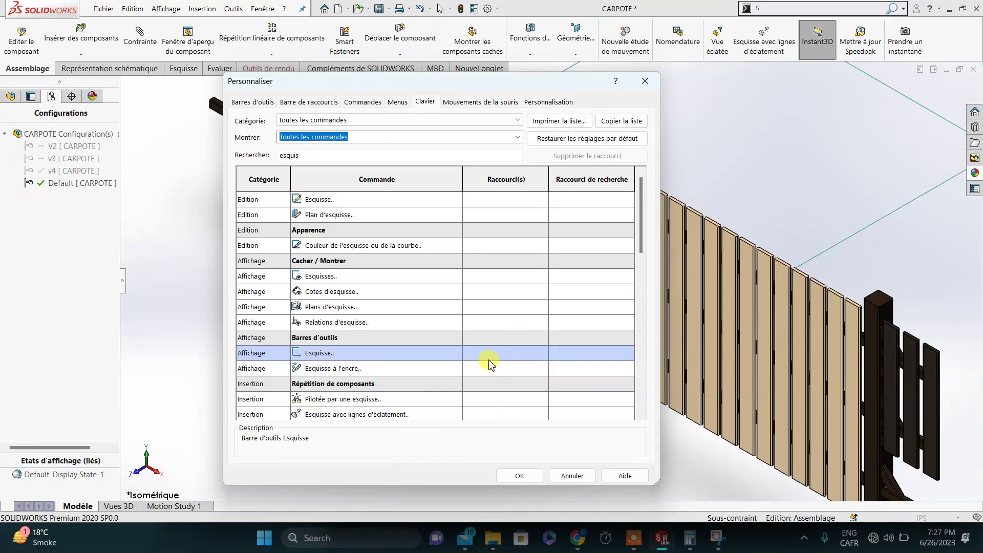
{"action": "left_click", "coordinate": [468, 102]}
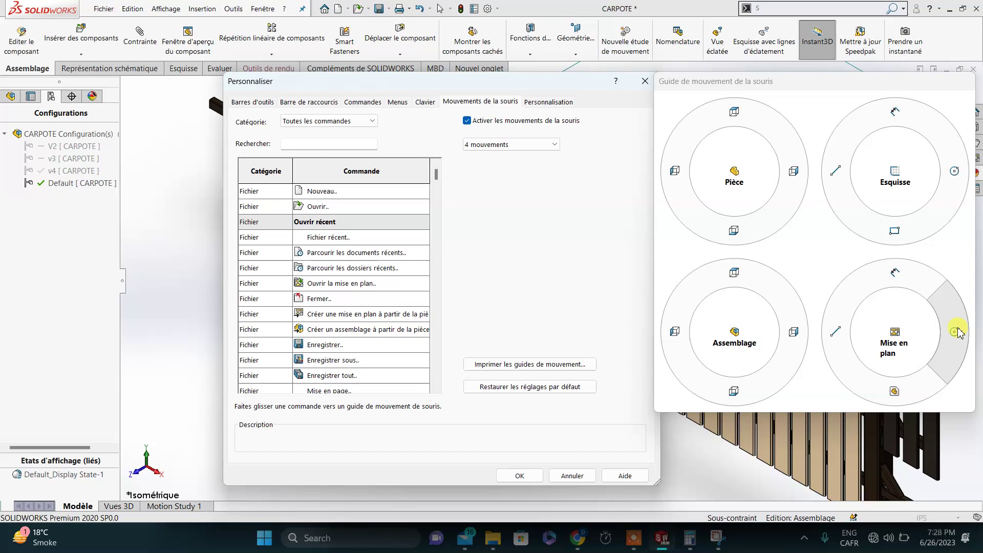
Accept the Personnaliser settings and orbit the fence model to face it.
{"action": "left_click", "coordinate": [519, 476]}
{"action": "middle_click_drag", "start_coordinate": [454, 333], "coordinate": [450, 323]}
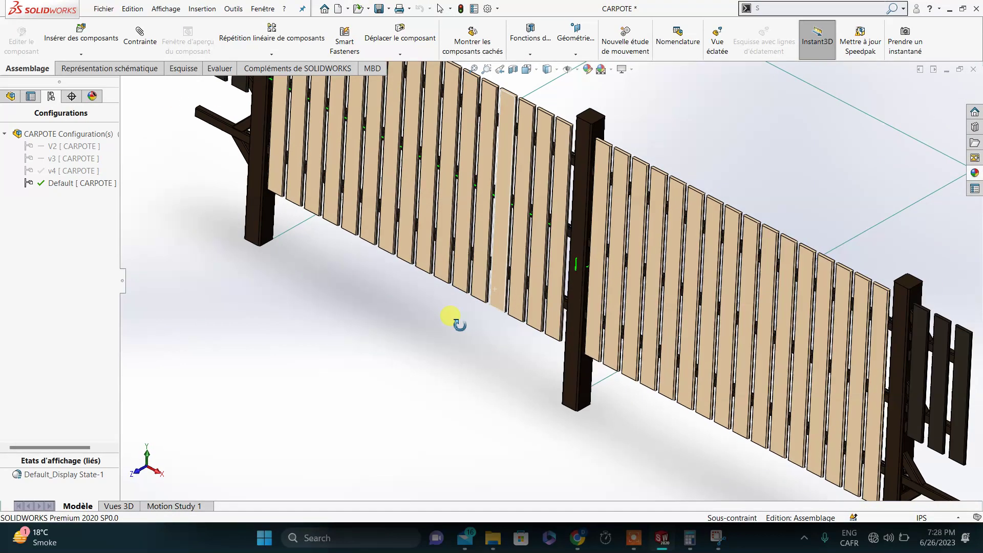
{"action": "right_click_drag", "start_coordinate": [467, 328], "coordinate": [485, 336]}
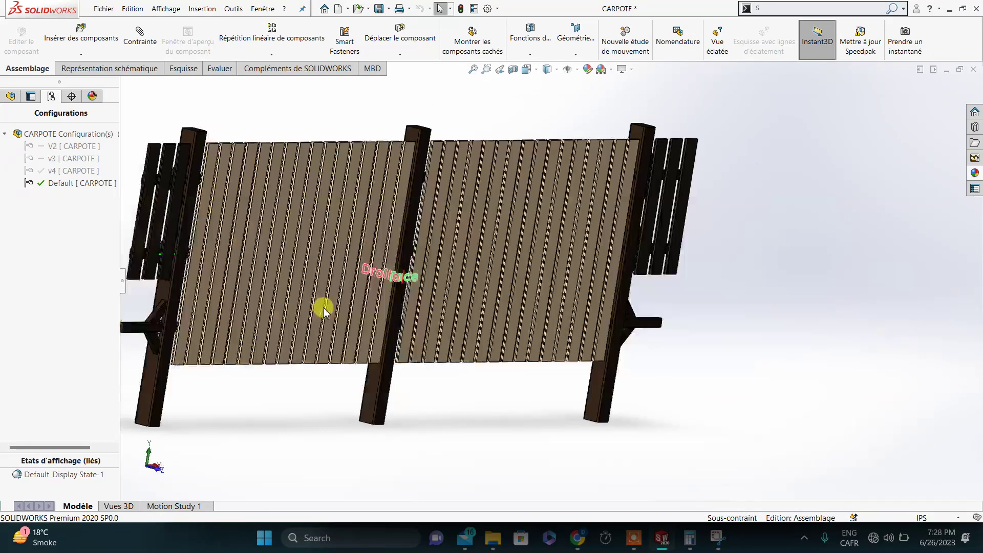
{"action": "mouse_move", "coordinate": [324, 307]}
{"action": "middle_mouse_down"}
{"action": "mouse_move", "coordinate": [413, 332]}
{"action": "mouse_move", "coordinate": [383, 377]}
{"action": "middle_mouse_up"}
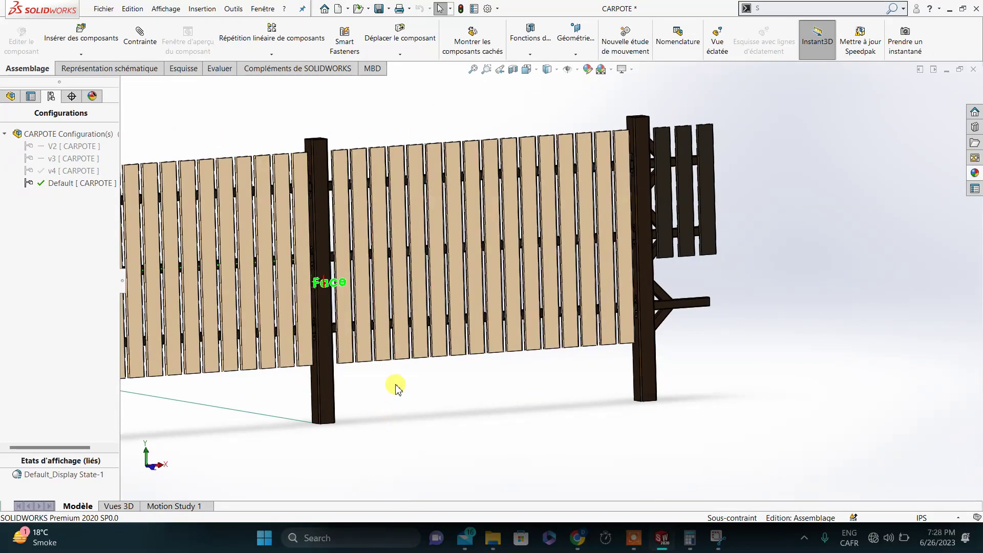
Use right-drag mouse gestures to switch the fence view from Dessous to Dessus, then Gauche.
{"action": "mouse_move", "coordinate": [395, 387]}
{"action": "right_mouse_down"}
{"action": "mouse_move", "coordinate": [418, 391]}
{"action": "mouse_move", "coordinate": [392, 365]}
{"action": "mouse_move", "coordinate": [394, 435]}
{"action": "right_mouse_up"}
{"action": "right_click_drag", "start_coordinate": [471, 408], "coordinate": [468, 381]}
{"action": "right_click_drag", "start_coordinate": [577, 267], "coordinate": [529, 269]}
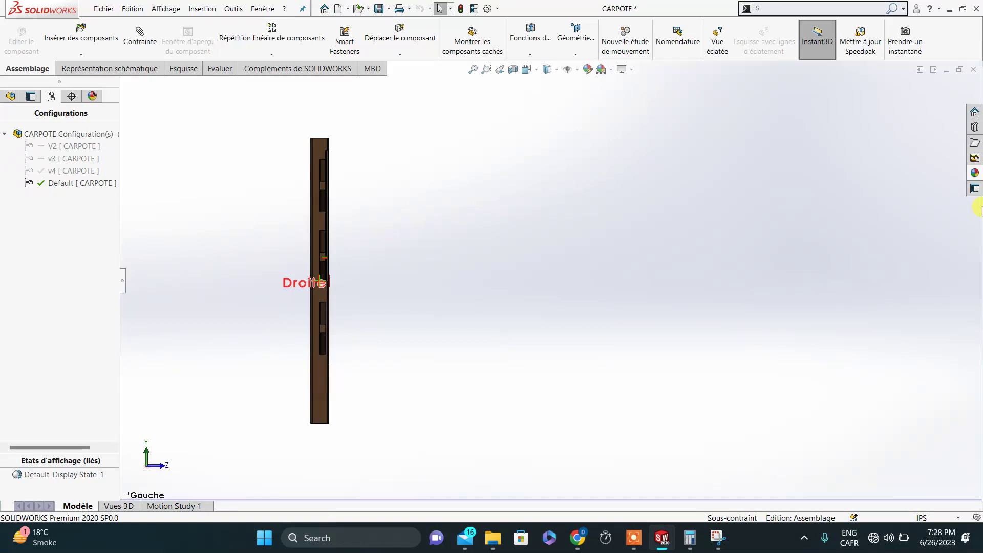
{"action": "key", "text": "XF86AudioRaiseVolume"}
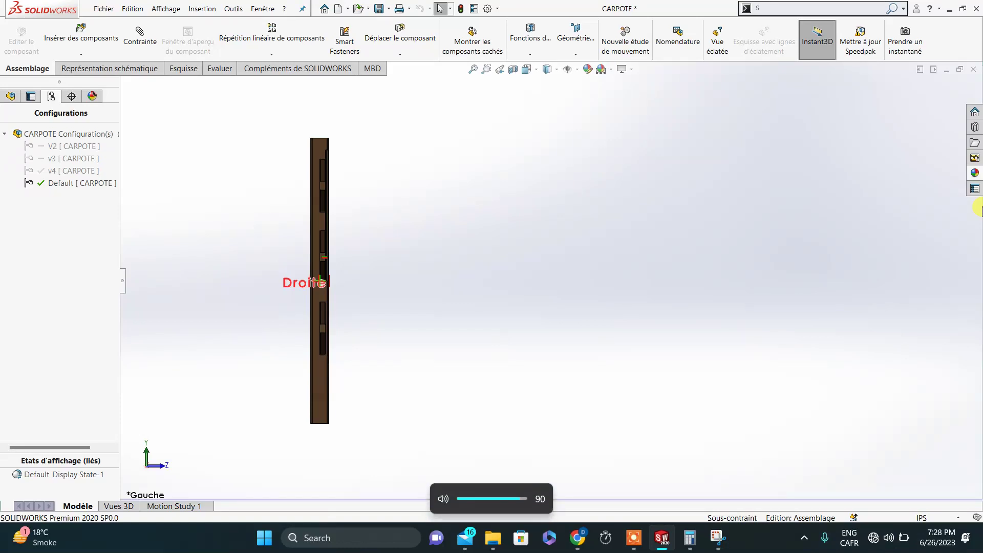